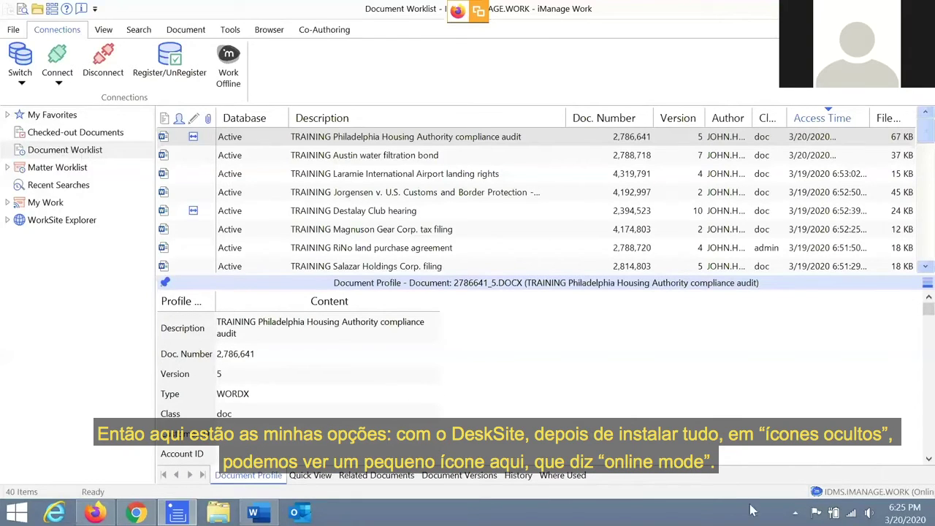
Open the synchronization options of the iManage sync utility running in the background
{"action": "left_click", "coordinate": [794, 514]}
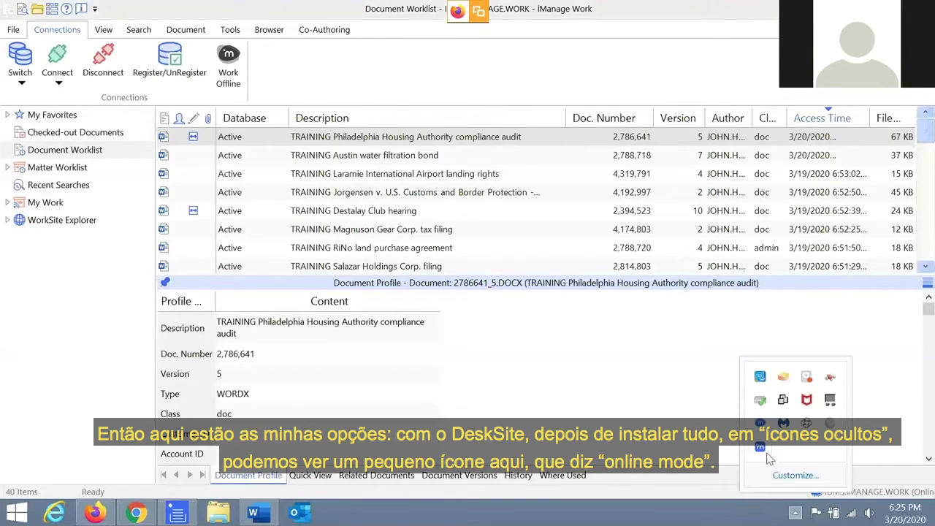
{"action": "mouse_move", "coordinate": [764, 453]}
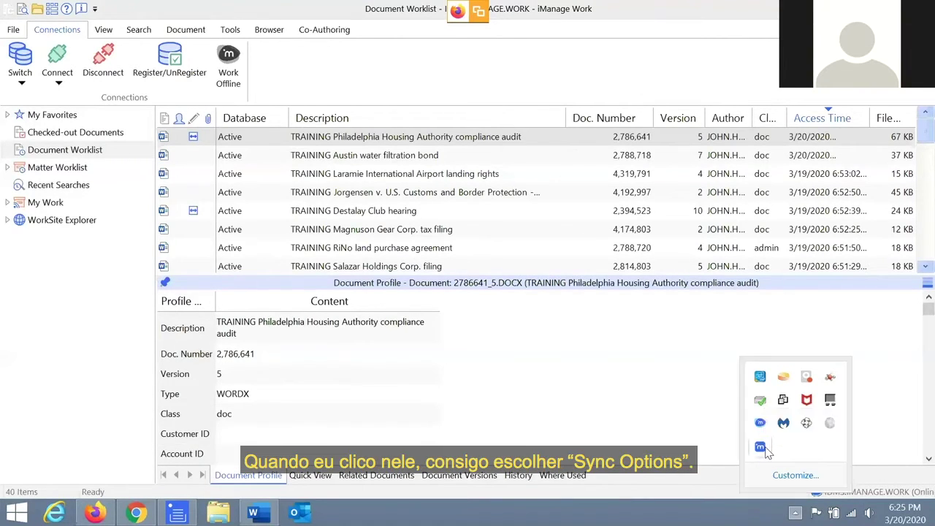
{"action": "right_click", "coordinate": [765, 449]}
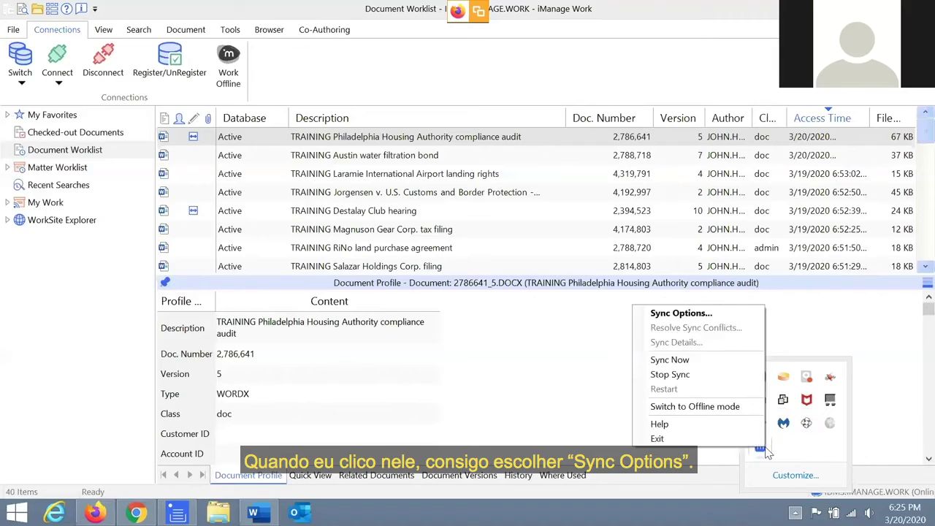
{"action": "left_click", "coordinate": [672, 314]}
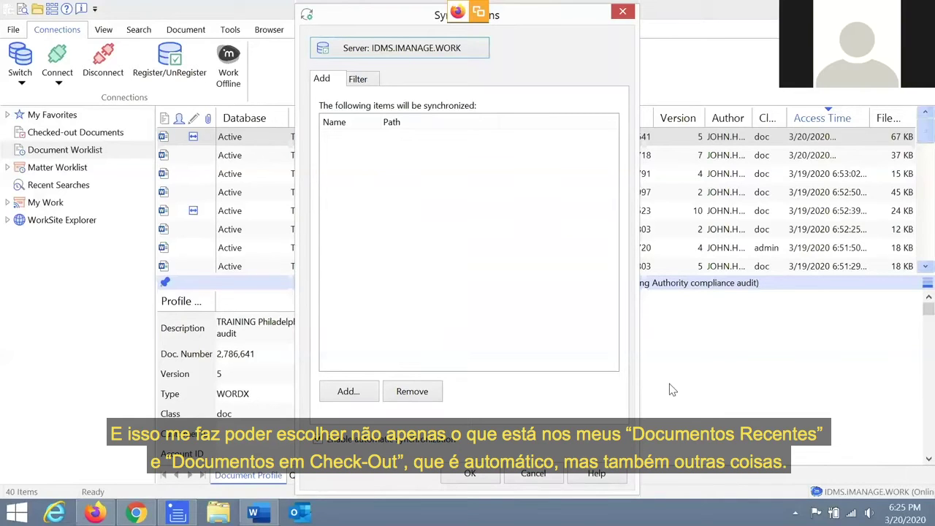
Add only the TEST Documents folder from the personal workspace under Workspace Favorites to the items synchronized for offline use
{"action": "left_click", "coordinate": [347, 392]}
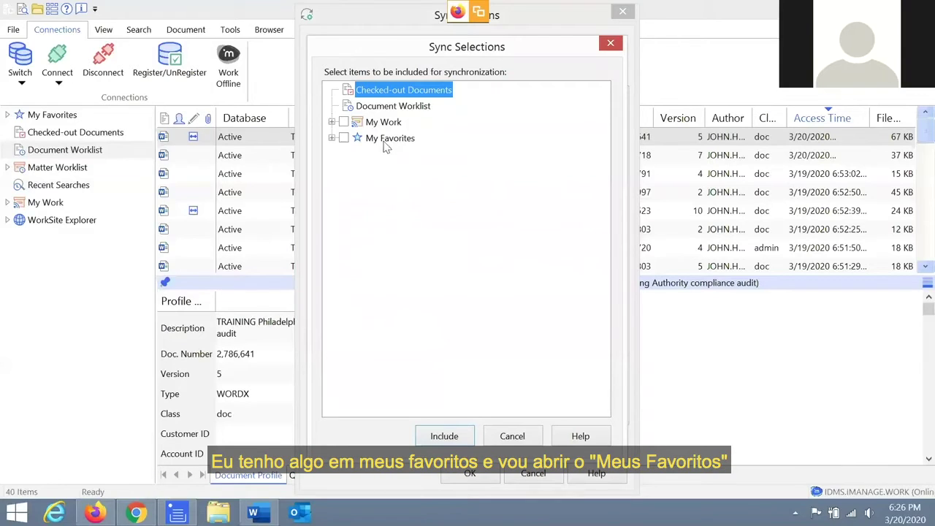
{"action": "left_click", "coordinate": [331, 138]}
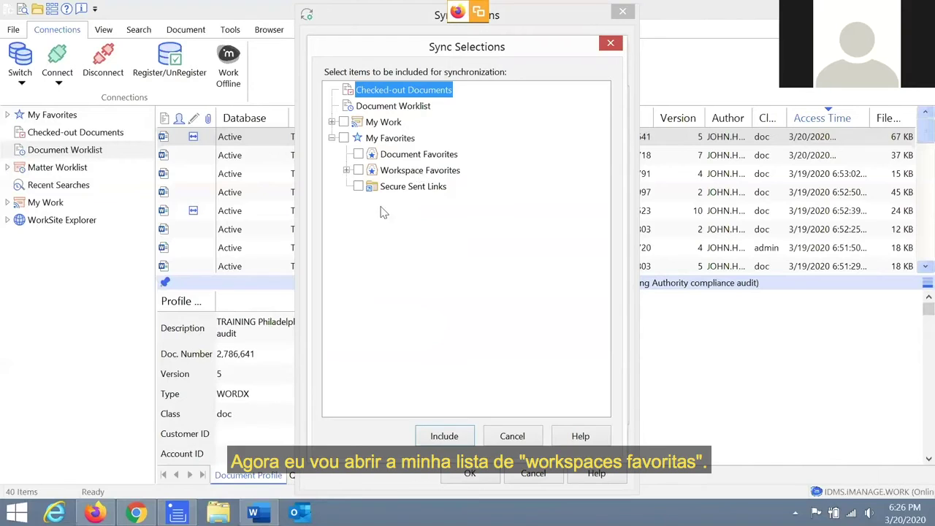
{"action": "left_click", "coordinate": [346, 170]}
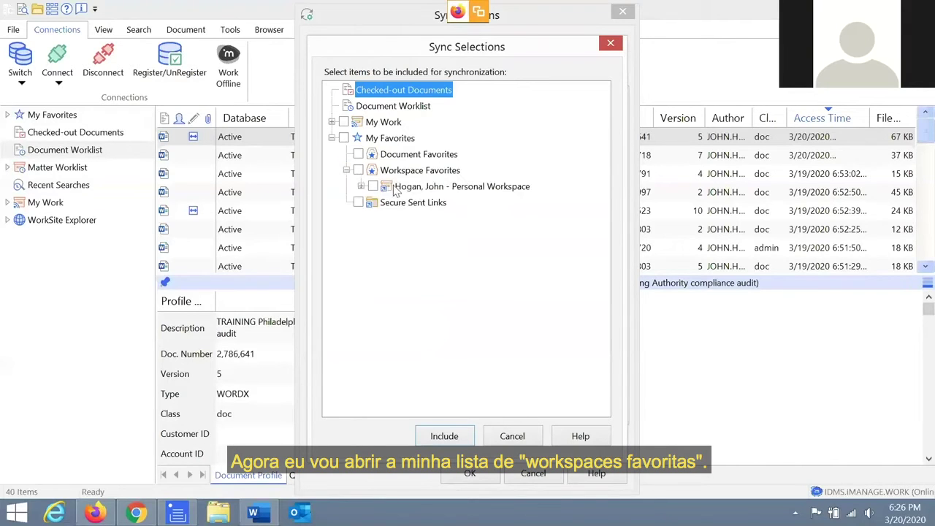
{"action": "left_click", "coordinate": [373, 186]}
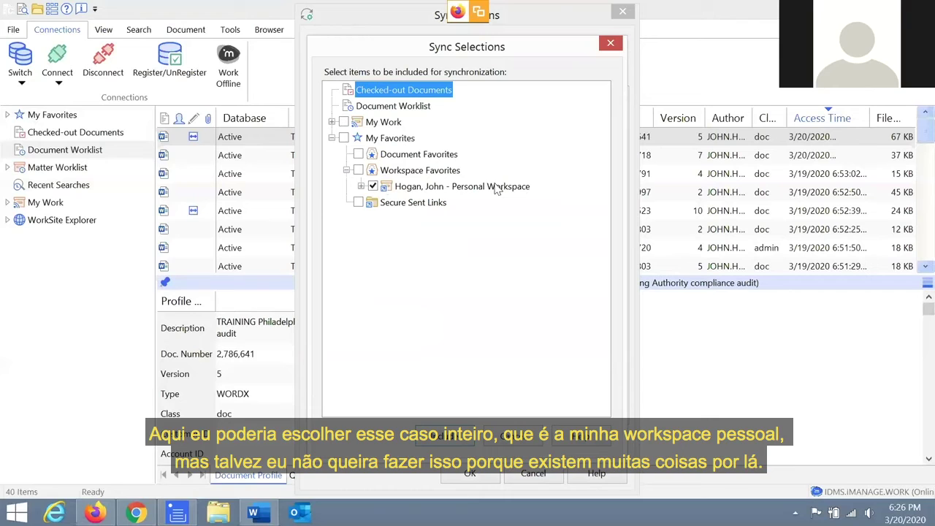
{"action": "left_click", "coordinate": [374, 187]}
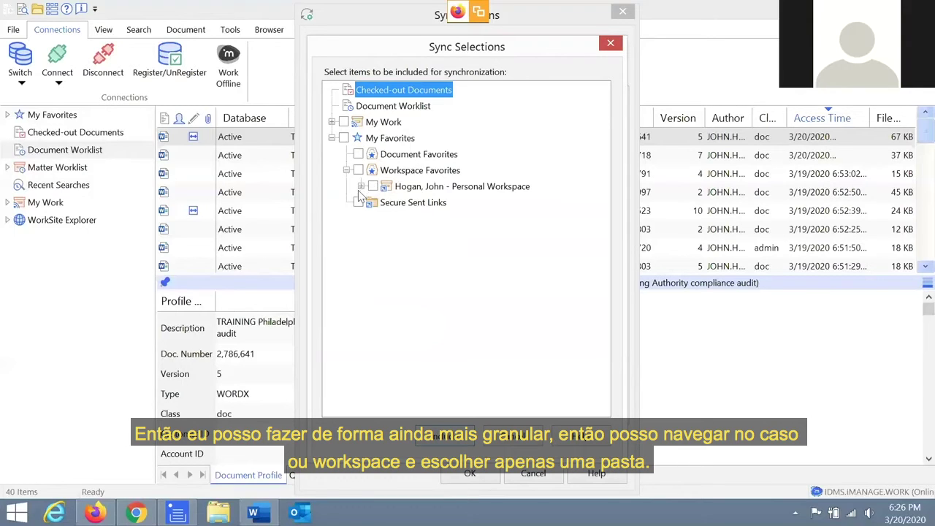
{"action": "left_click", "coordinate": [359, 186]}
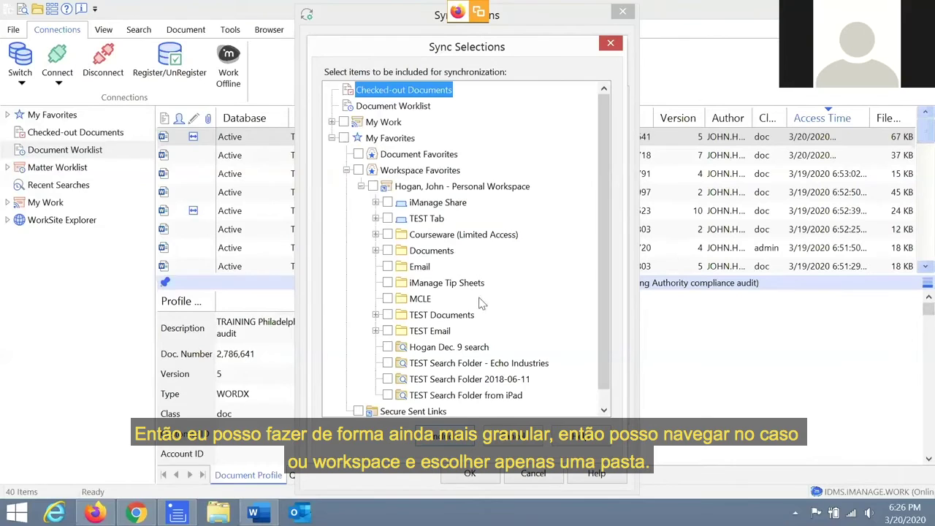
{"action": "scroll", "coordinate": [482, 303], "scroll_direction": "down", "scroll_amount": 1}
{"action": "left_click", "coordinate": [388, 300]}
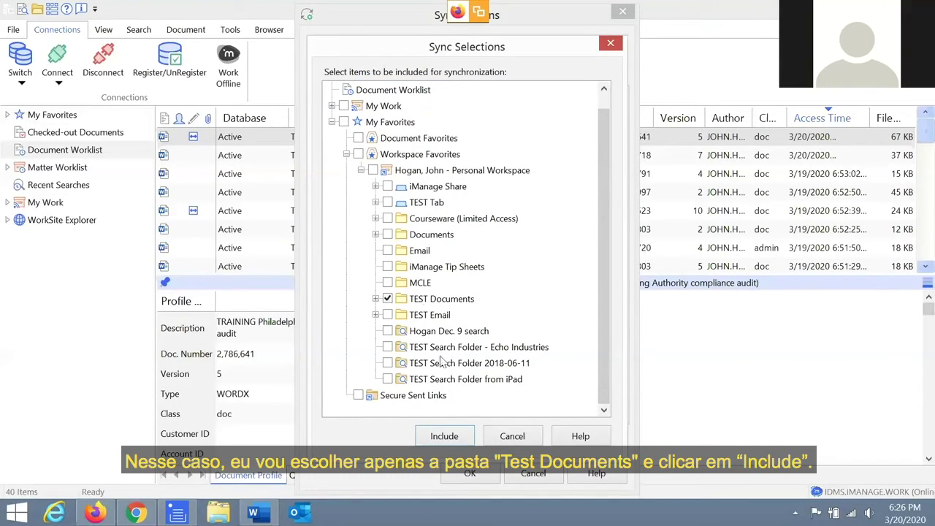
{"action": "left_click", "coordinate": [439, 440]}
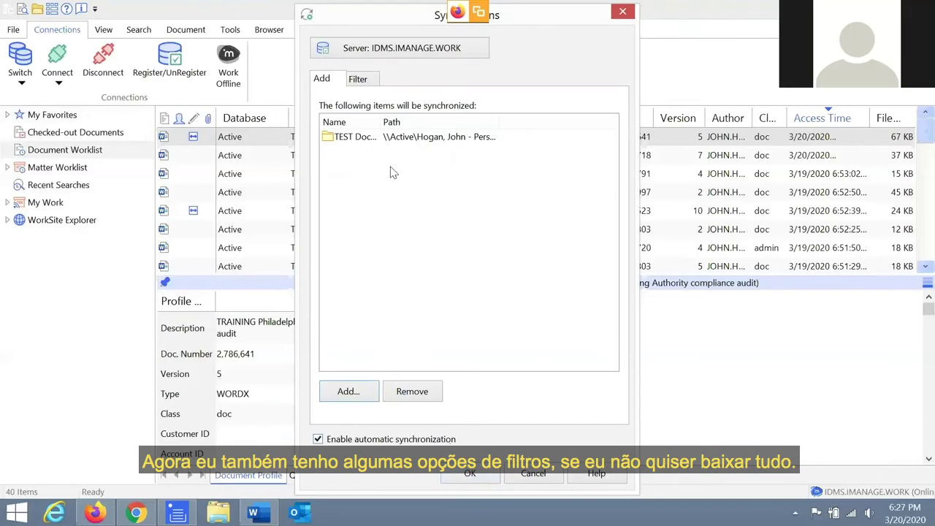
Limit synchronization to documents edited within 30 days and enable the maximum document size limit
{"action": "left_click", "coordinate": [369, 80]}
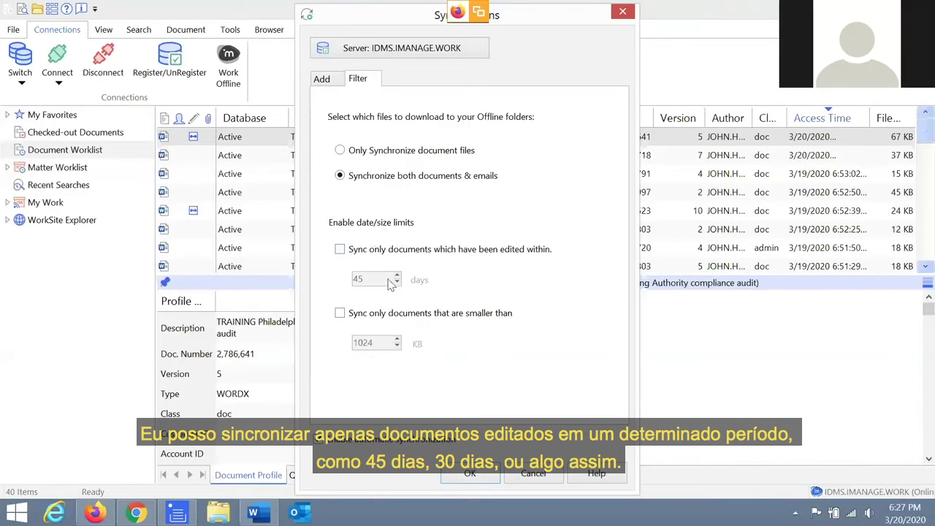
{"action": "left_click", "coordinate": [341, 250]}
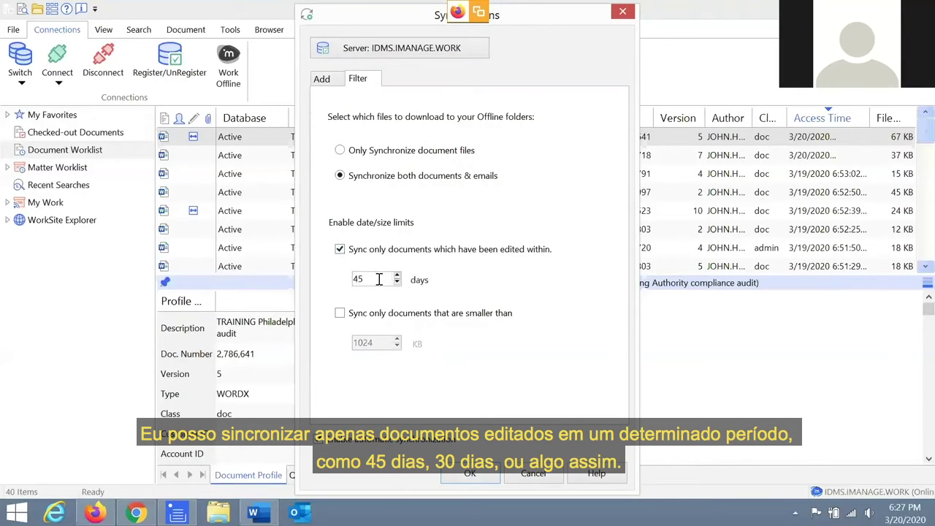
{"action": "left_click_drag", "start_coordinate": [379, 279], "coordinate": [287, 284]}
{"action": "type", "text": "30"}
{"action": "left_click", "coordinate": [340, 312]}
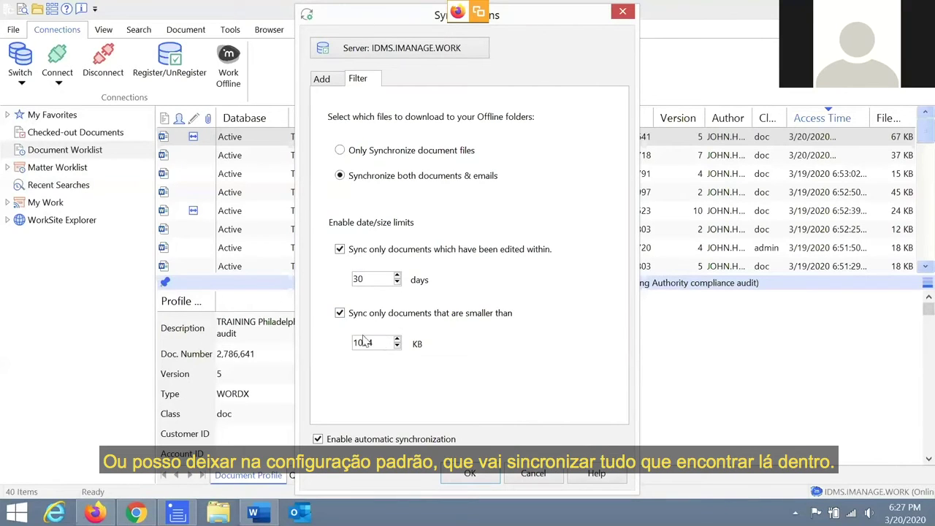
Set the filter to synchronize only document files without date or size limits and apply the sync options
{"action": "left_click", "coordinate": [341, 151]}
{"action": "left_click", "coordinate": [340, 249]}
{"action": "left_click", "coordinate": [340, 312]}
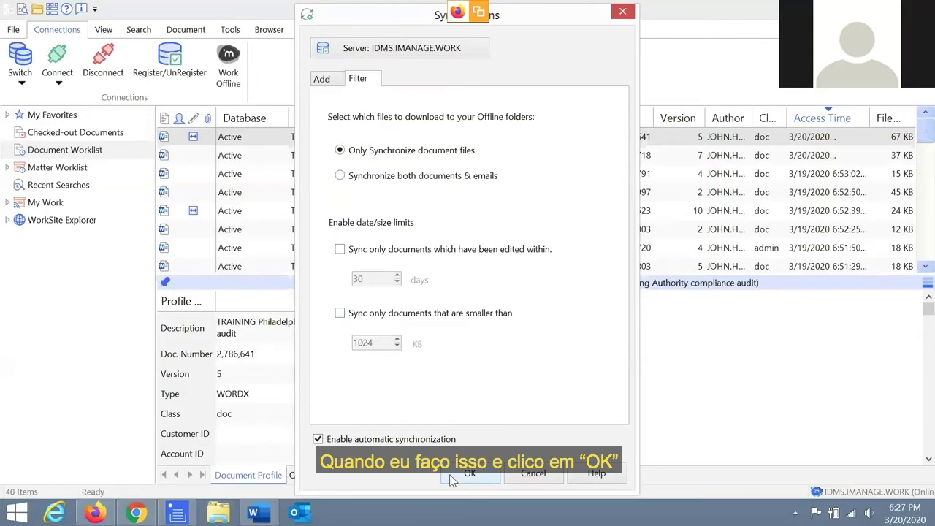
{"action": "left_click", "coordinate": [467, 473]}
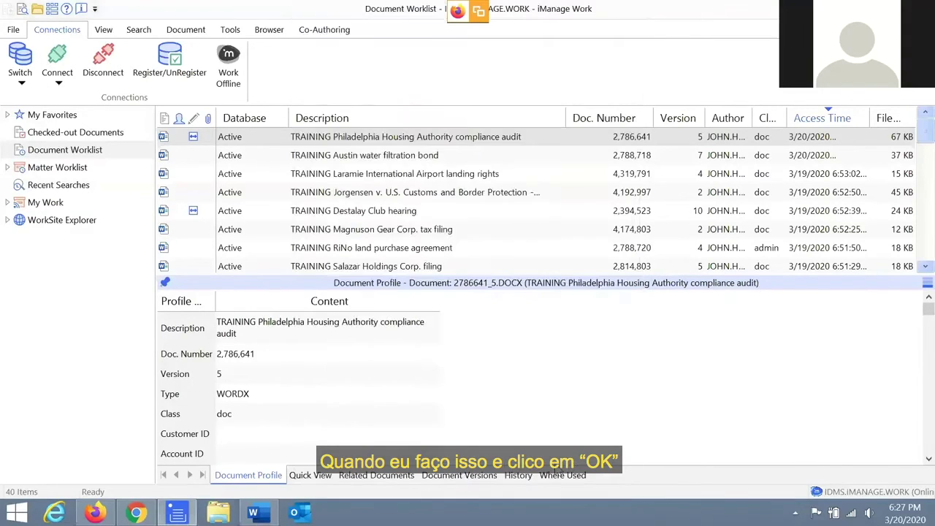
Start an immediate synchronization of the selected items and check its progress in the sync utility
{"action": "left_click", "coordinate": [795, 514]}
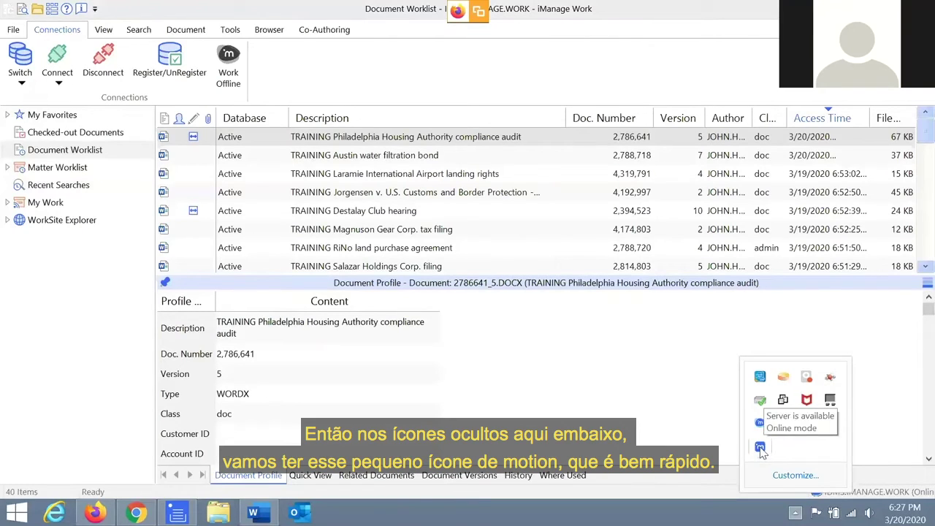
{"action": "right_click", "coordinate": [760, 448]}
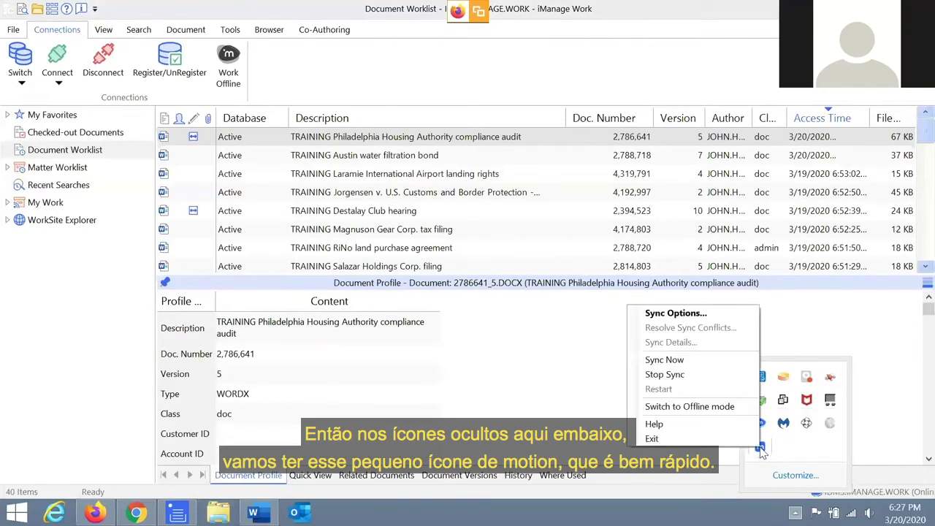
{"action": "left_click", "coordinate": [661, 362]}
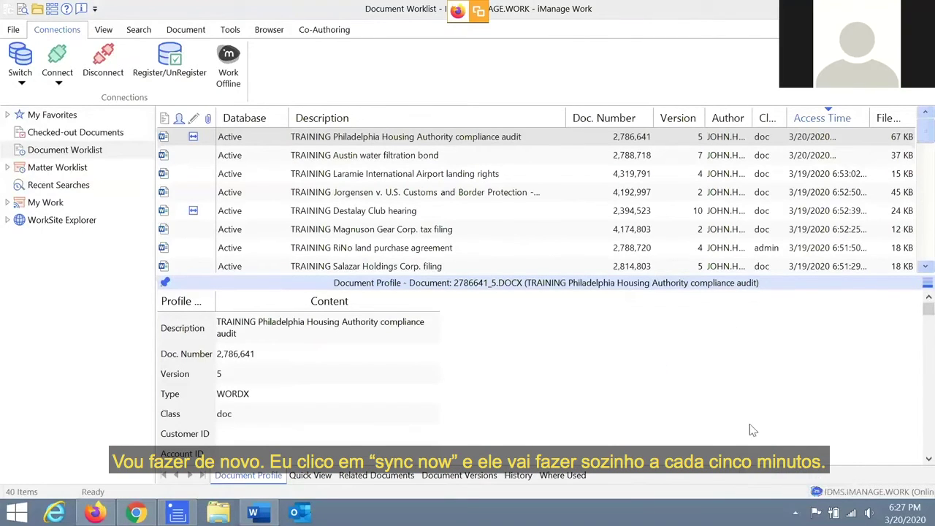
{"action": "left_click", "coordinate": [796, 514]}
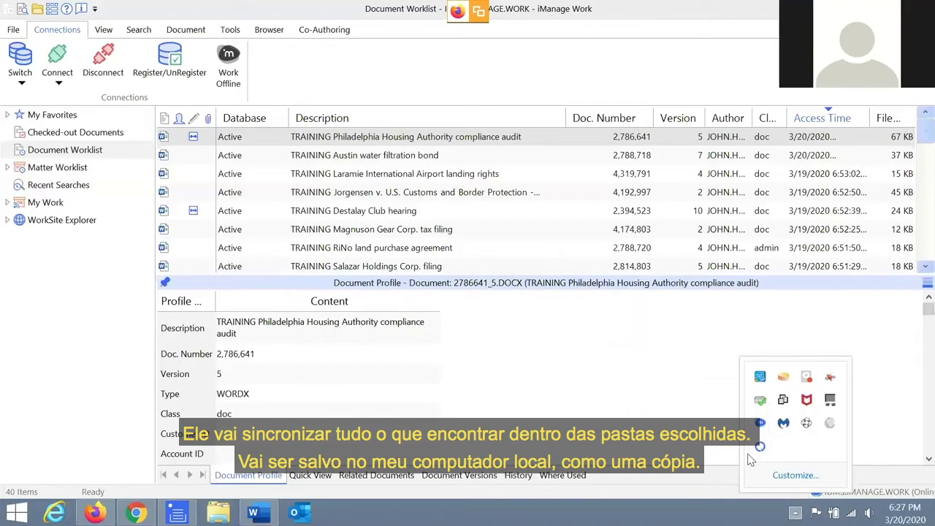
{"action": "left_click", "coordinate": [623, 422]}
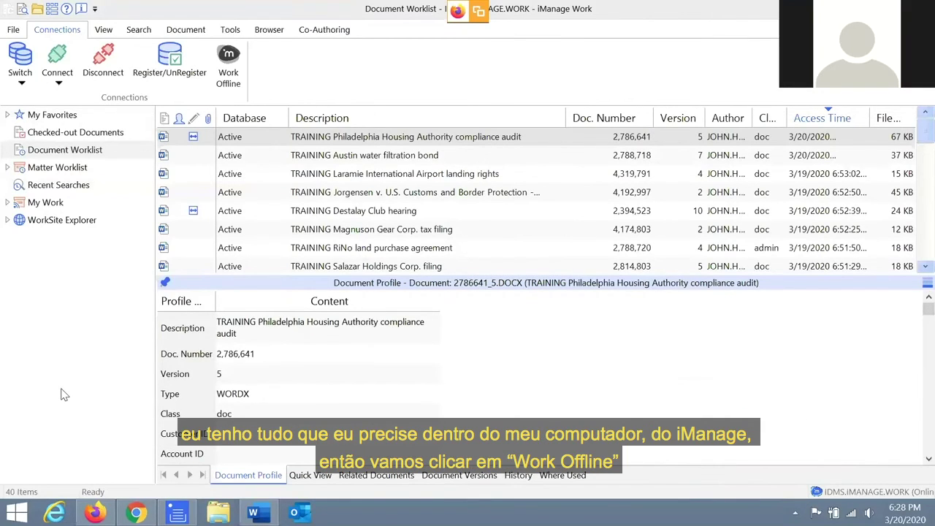
Switch to offline mode and view the offline Checked-out Documents and Document Worklist
{"action": "left_click", "coordinate": [224, 73]}
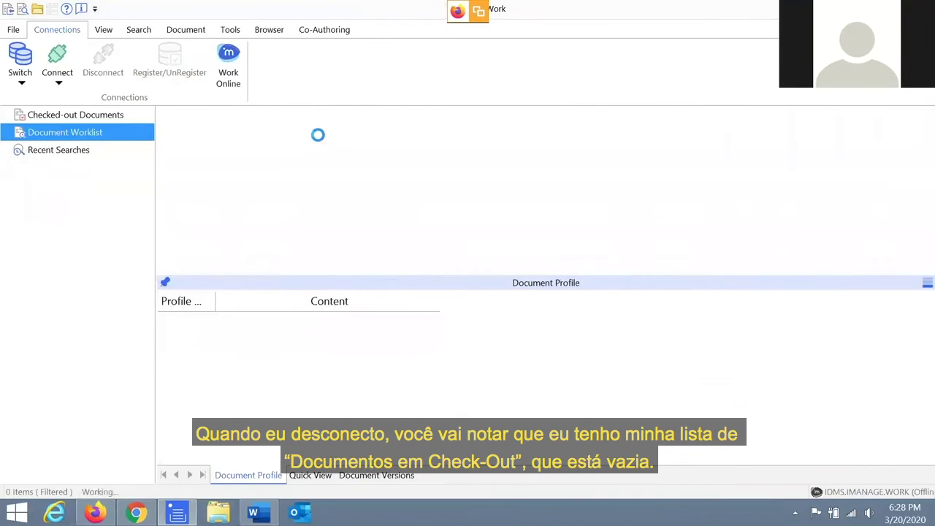
{"action": "left_click", "coordinate": [66, 117]}
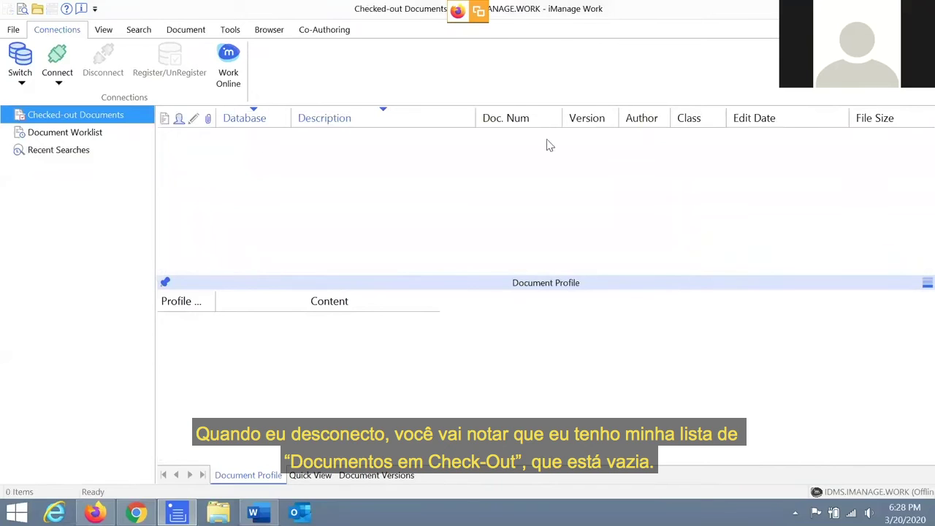
{"action": "left_click", "coordinate": [101, 135]}
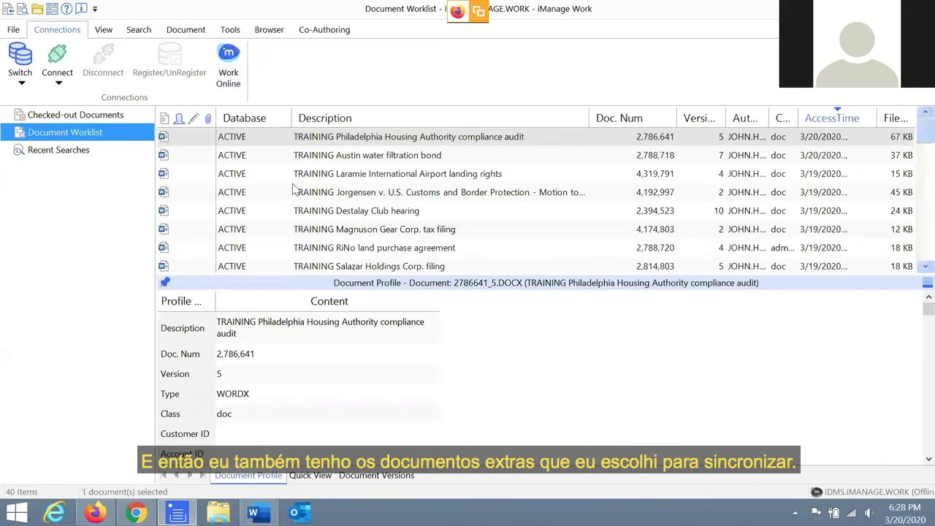
Return to online mode through the background sync utility
{"action": "left_click", "coordinate": [795, 512]}
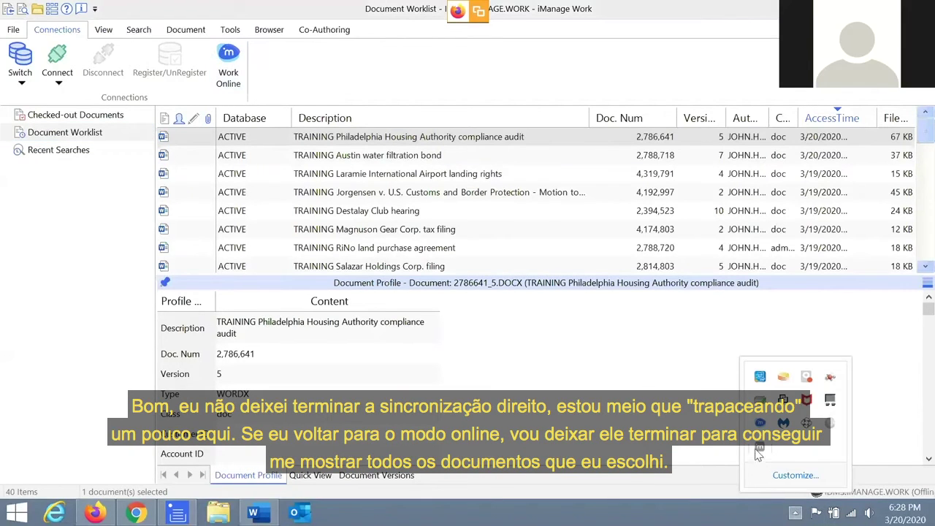
{"action": "right_click", "coordinate": [760, 448]}
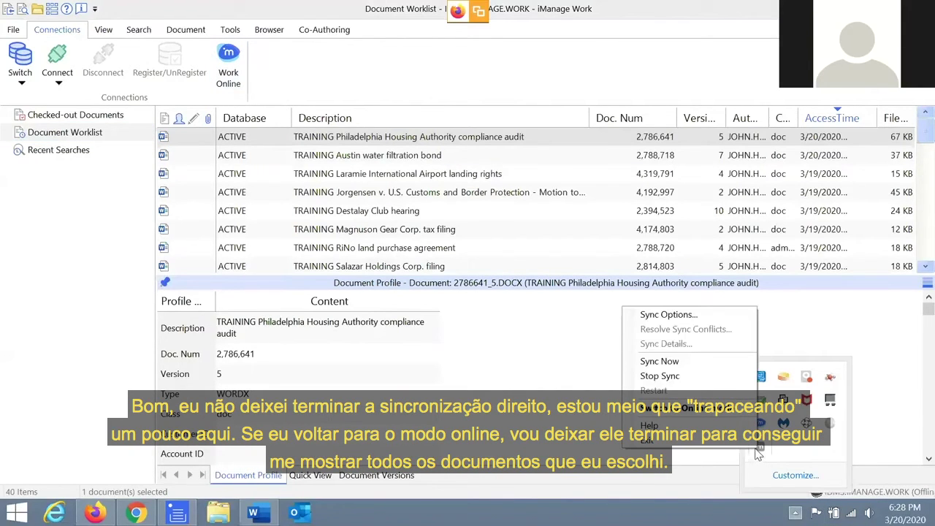
{"action": "left_click", "coordinate": [710, 409]}
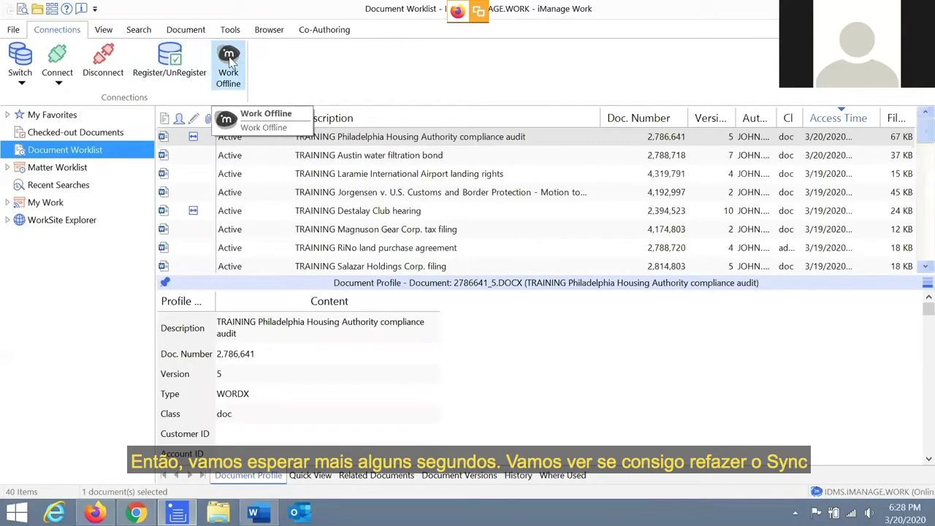
Run another immediate synchronization and check the sync utility's status
{"action": "left_click", "coordinate": [795, 513]}
{"action": "right_click", "coordinate": [760, 447]}
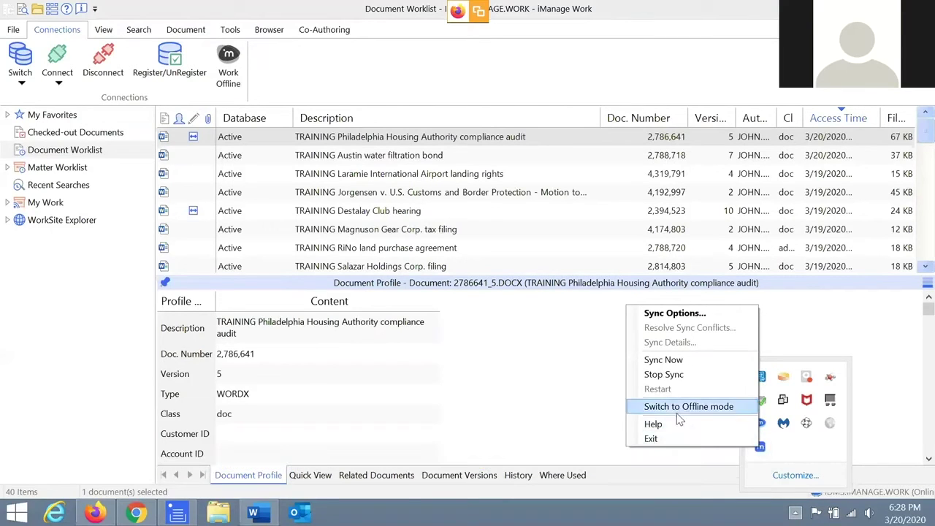
{"action": "left_click", "coordinate": [662, 361]}
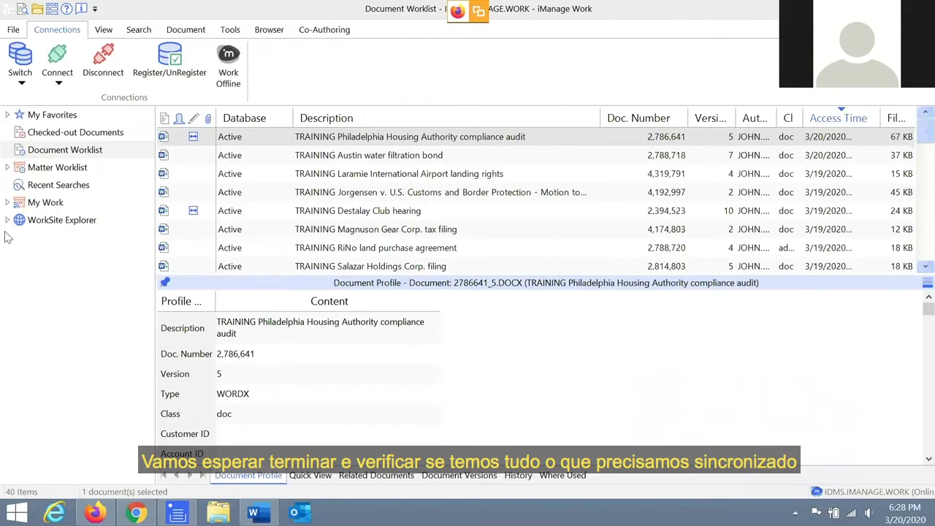
{"action": "left_click", "coordinate": [795, 514]}
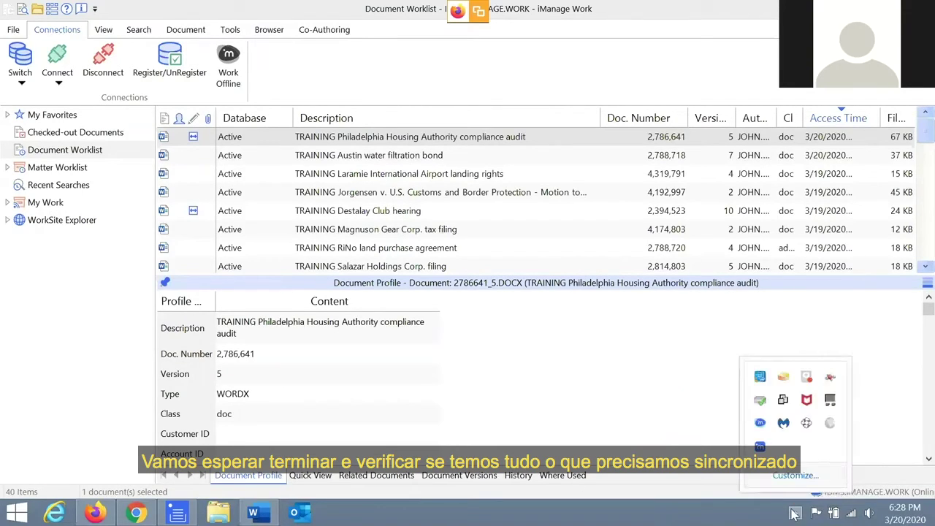
{"action": "right_click", "coordinate": [761, 447]}
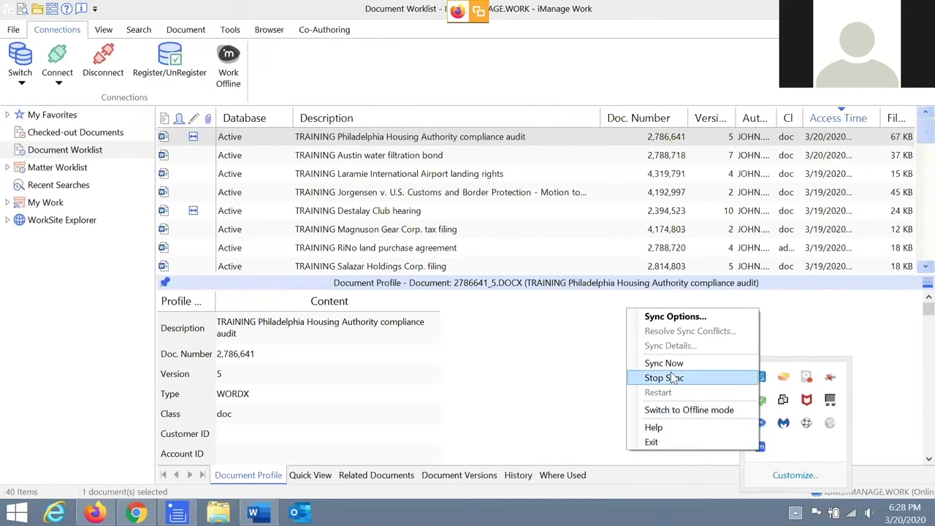
{"action": "left_click", "coordinate": [578, 402]}
Switch to offline mode, view the Checked-out Documents, and refresh the Document Worklist
{"action": "left_click", "coordinate": [228, 65]}
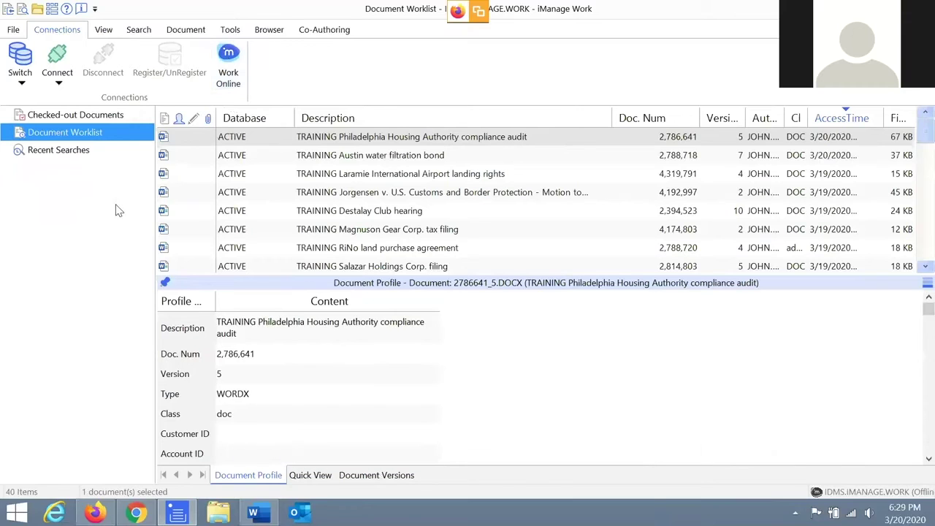
{"action": "left_click", "coordinate": [57, 115]}
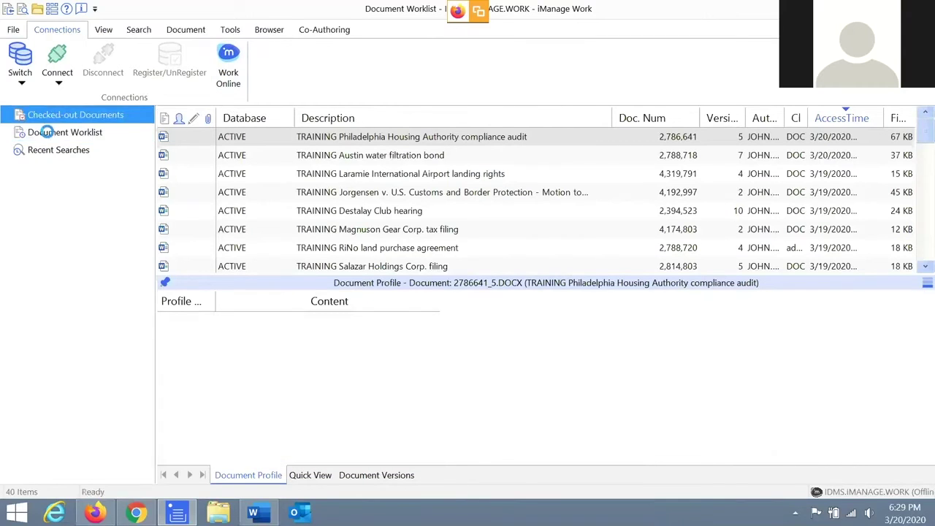
{"action": "left_click", "coordinate": [51, 132]}
{"action": "right_click", "coordinate": [51, 133]}
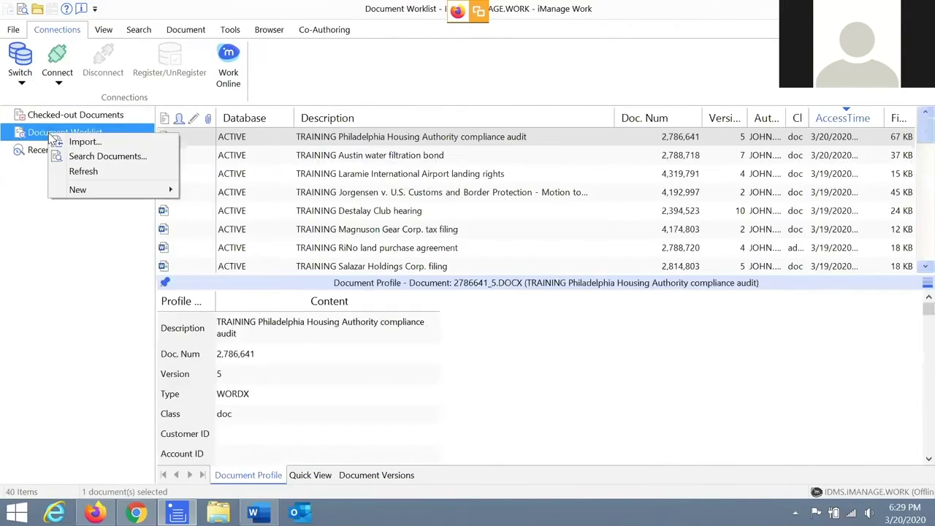
{"action": "left_click", "coordinate": [85, 171]}
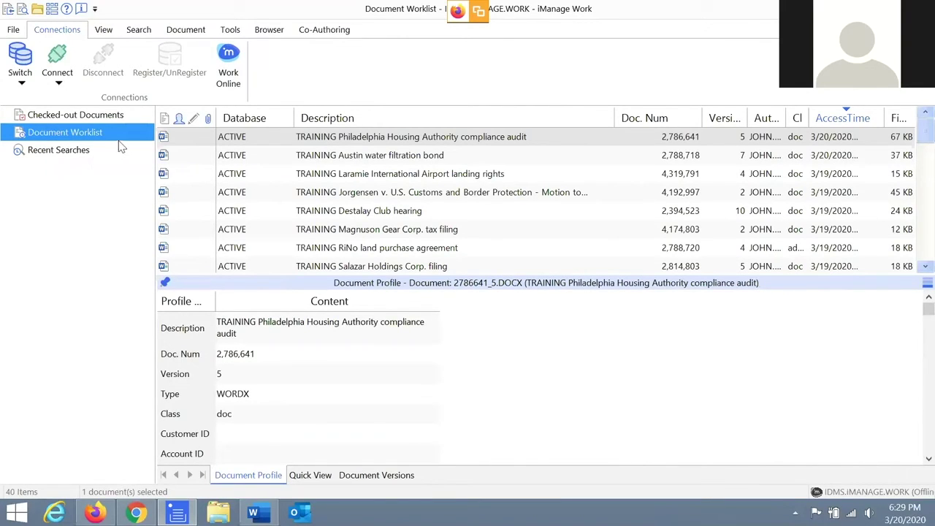
Switch back to online mode from the connection commands
{"action": "left_click", "coordinate": [59, 86]}
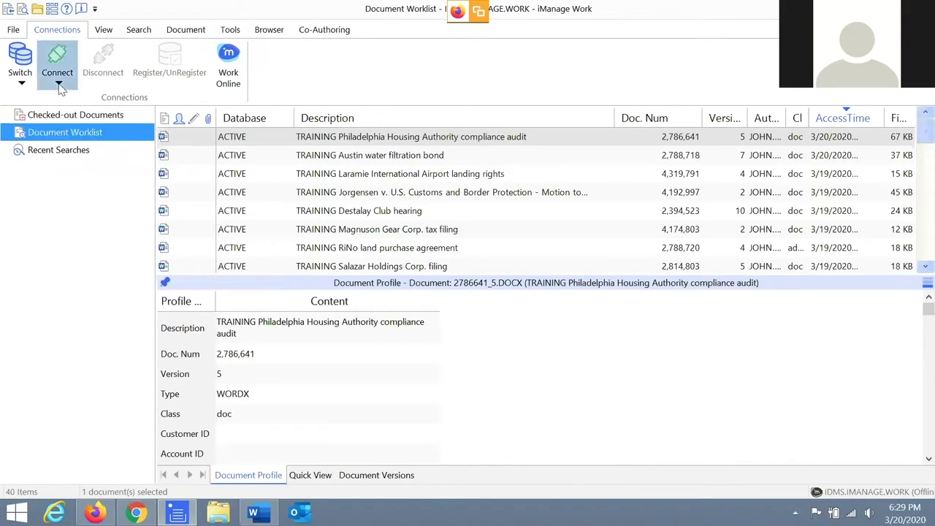
{"action": "left_click", "coordinate": [20, 84]}
{"action": "left_click", "coordinate": [198, 51]}
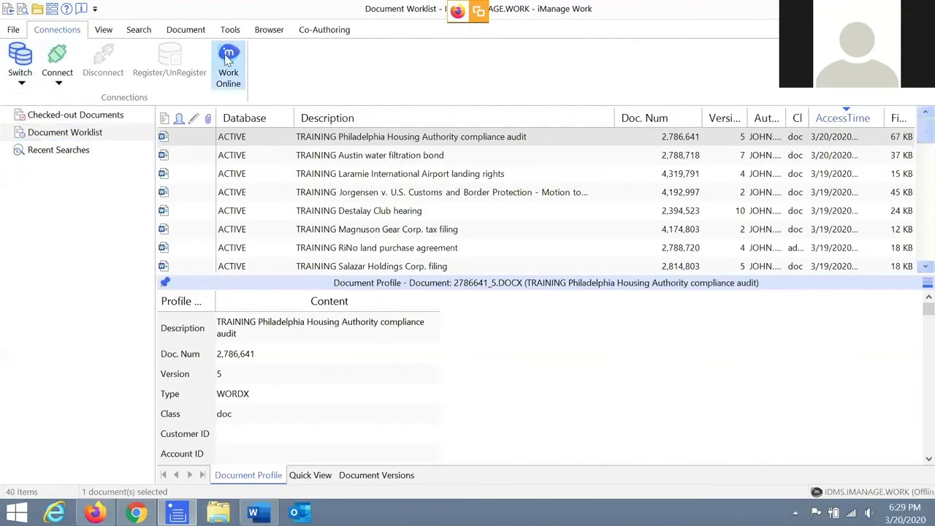
{"action": "left_click", "coordinate": [226, 61]}
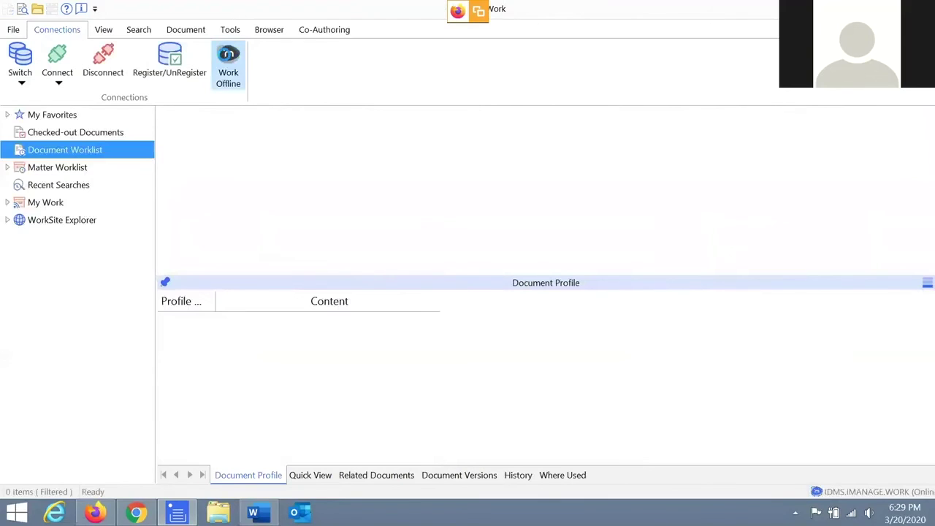
Switch to offline mode again and check the workspace folders available under My Work
{"action": "left_click", "coordinate": [228, 69]}
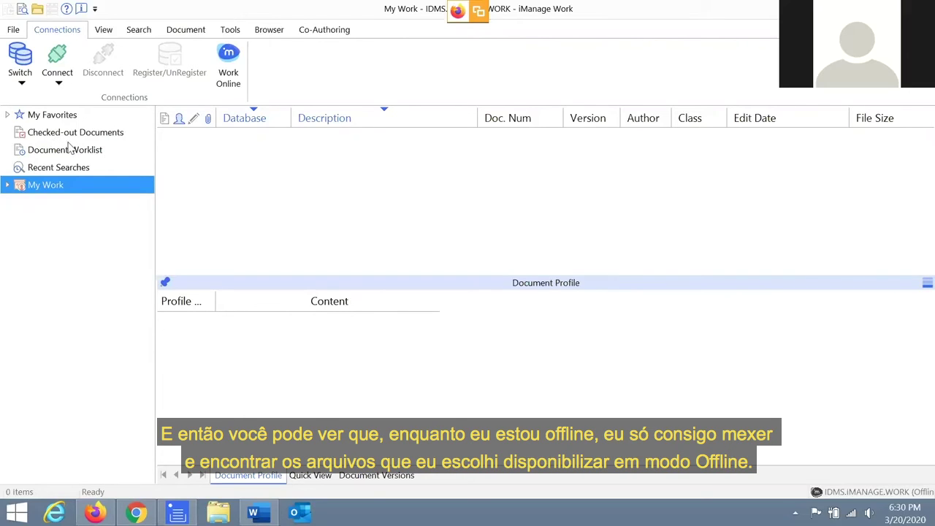
{"action": "left_click", "coordinate": [7, 186]}
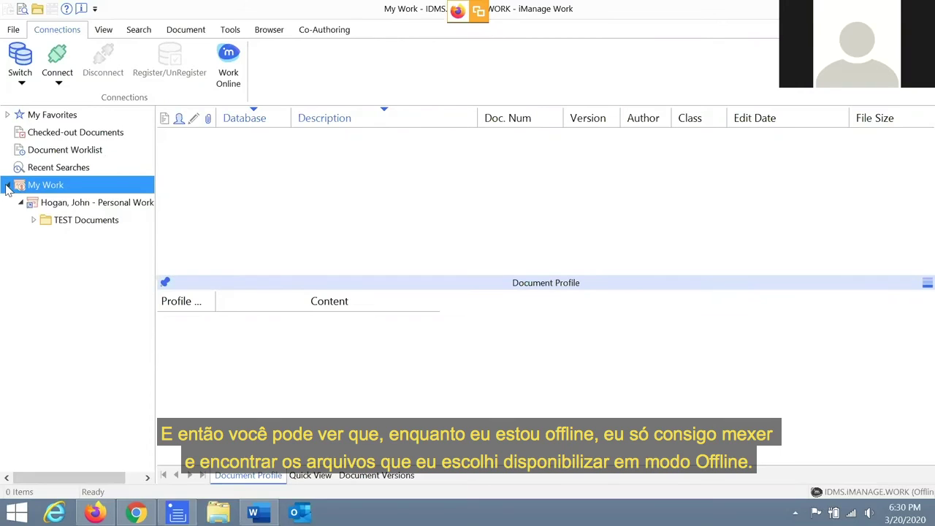
{"action": "left_click", "coordinate": [8, 186]}
Show the offline documents in the TEST Documents folder of the personal workspace under Workspace Favorites
{"action": "left_click", "coordinate": [8, 116]}
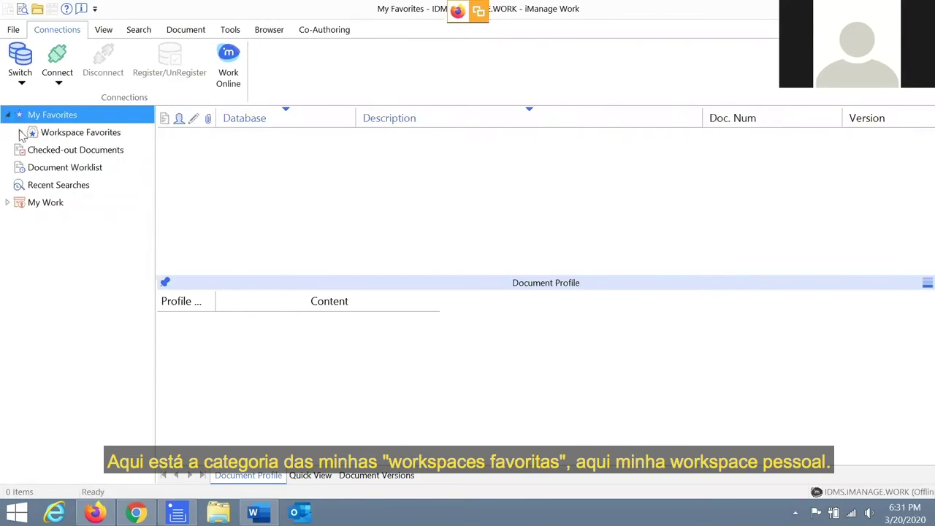
{"action": "left_click", "coordinate": [22, 134]}
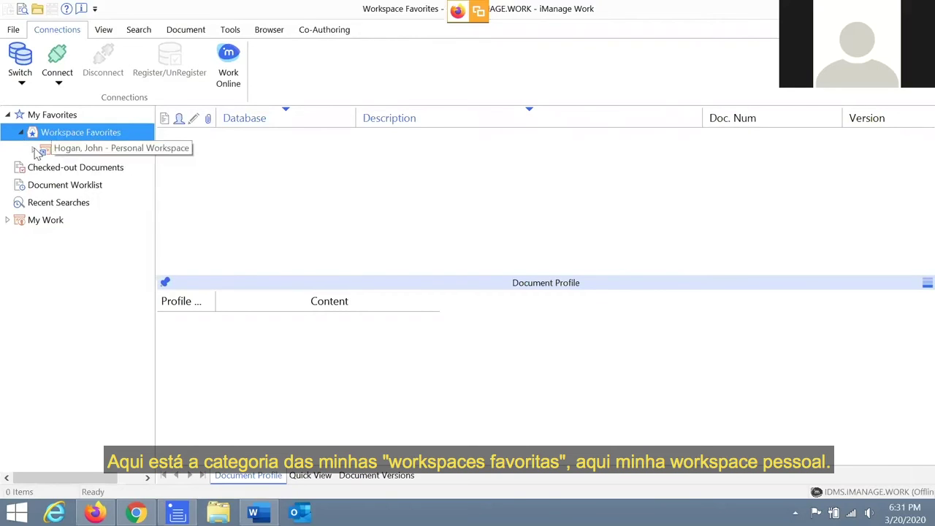
{"action": "left_click", "coordinate": [36, 151]}
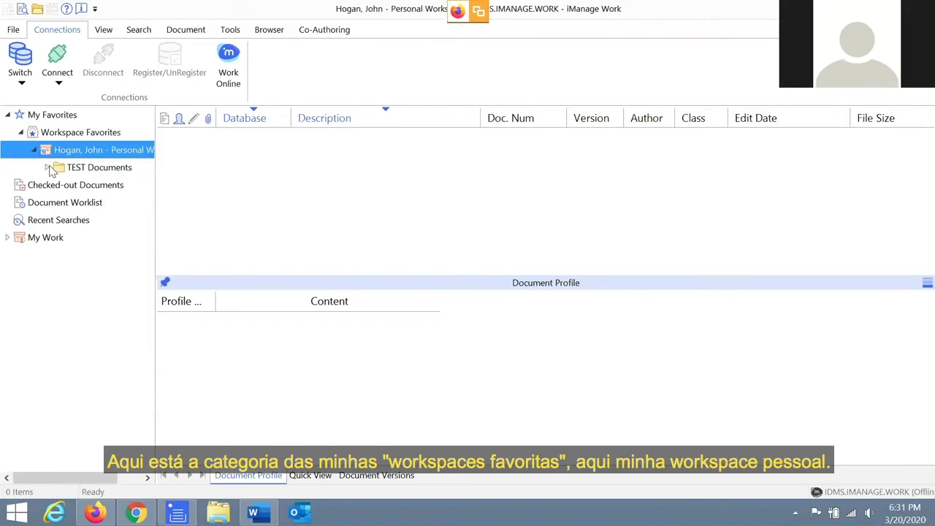
{"action": "left_click", "coordinate": [51, 169]}
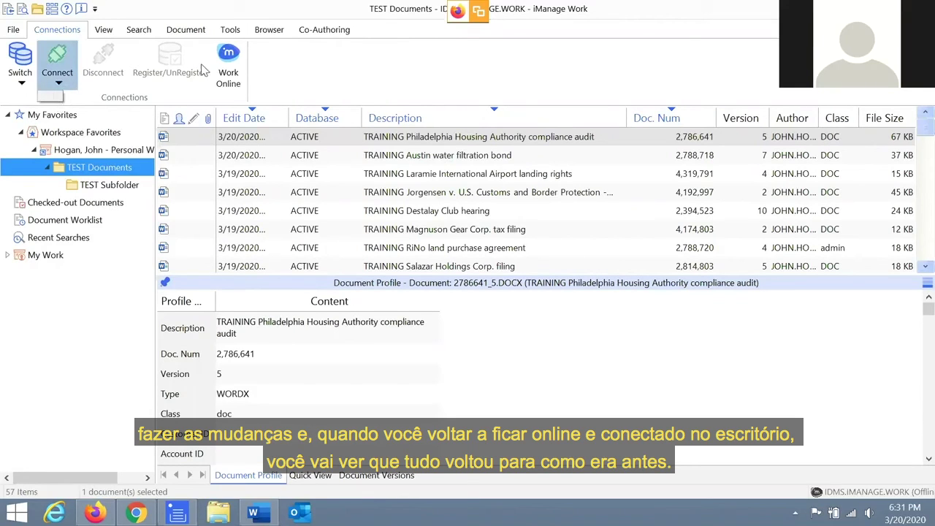
Return to online mode and review the full folder list of the personal workspace
{"action": "left_click", "coordinate": [228, 64]}
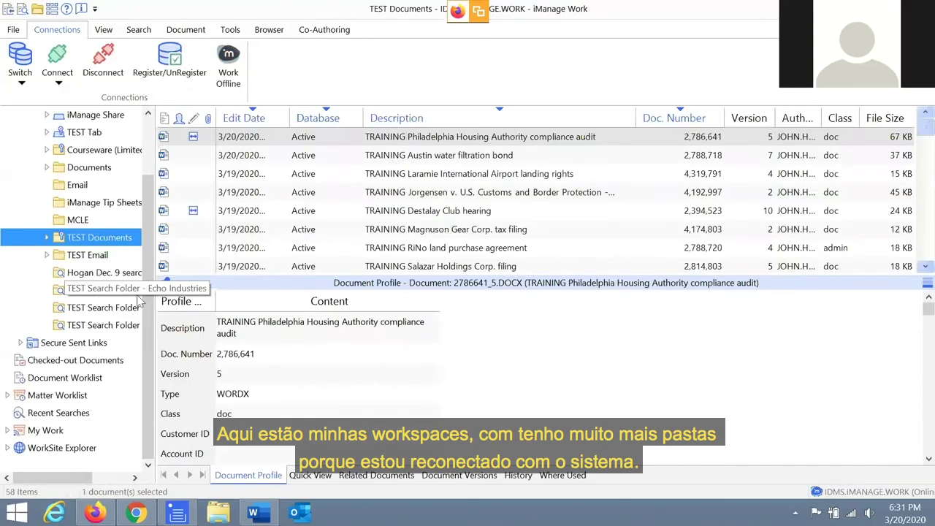
{"action": "scroll", "coordinate": [107, 219], "scroll_direction": "up", "scroll_amount": 2}
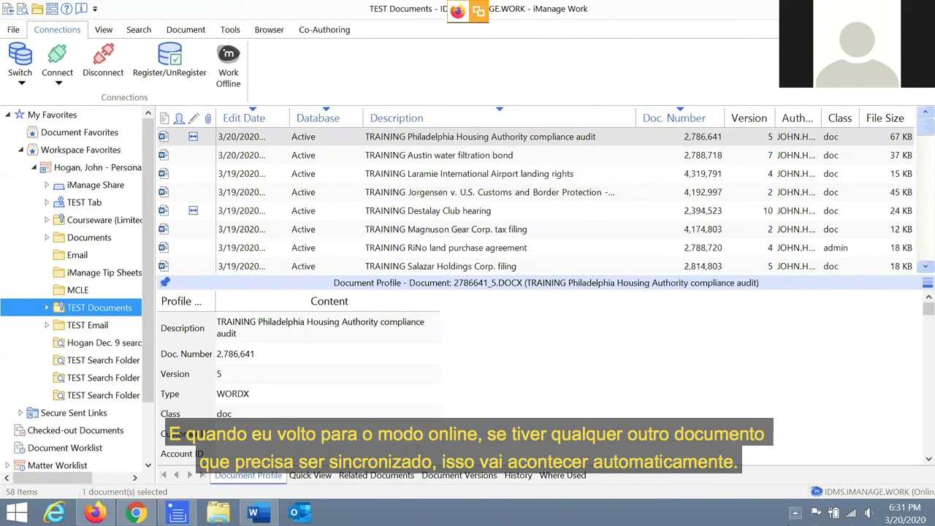
Check the background sync utility for its sync conflict commands, and collapse the personal workspace under Workspace Favorites
{"action": "left_click", "coordinate": [795, 514]}
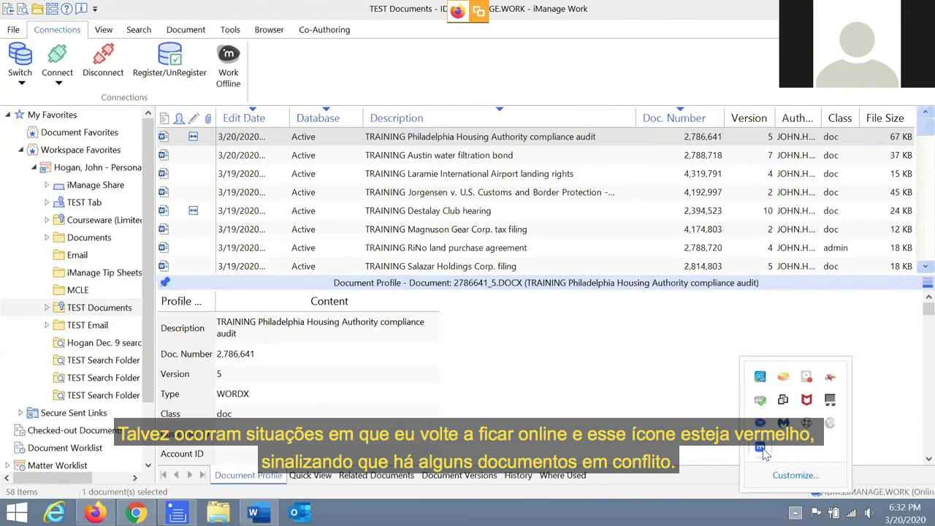
{"action": "right_click", "coordinate": [761, 448]}
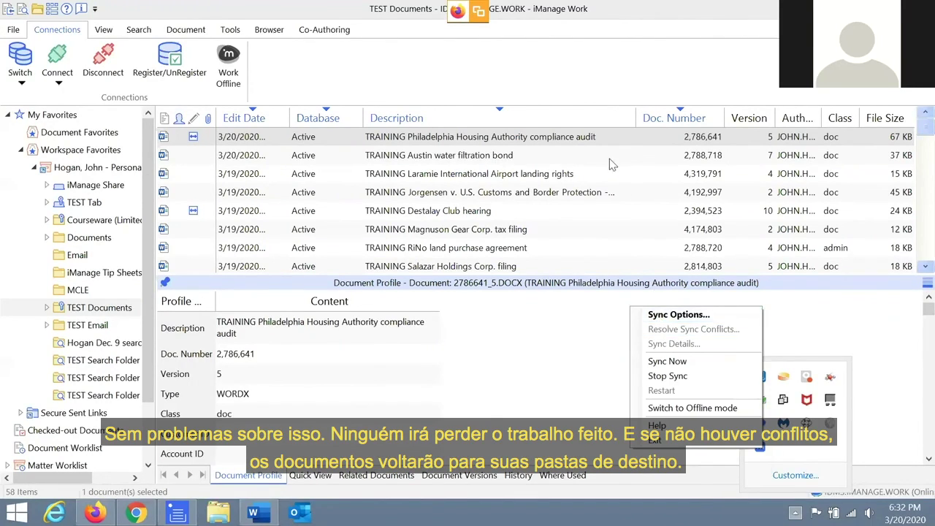
{"action": "left_click", "coordinate": [698, 16]}
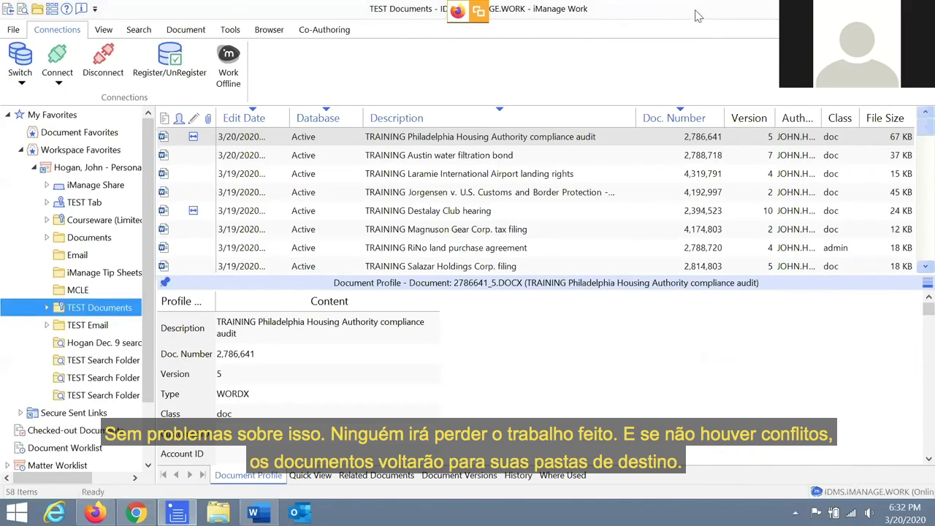
{"action": "left_click", "coordinate": [32, 167]}
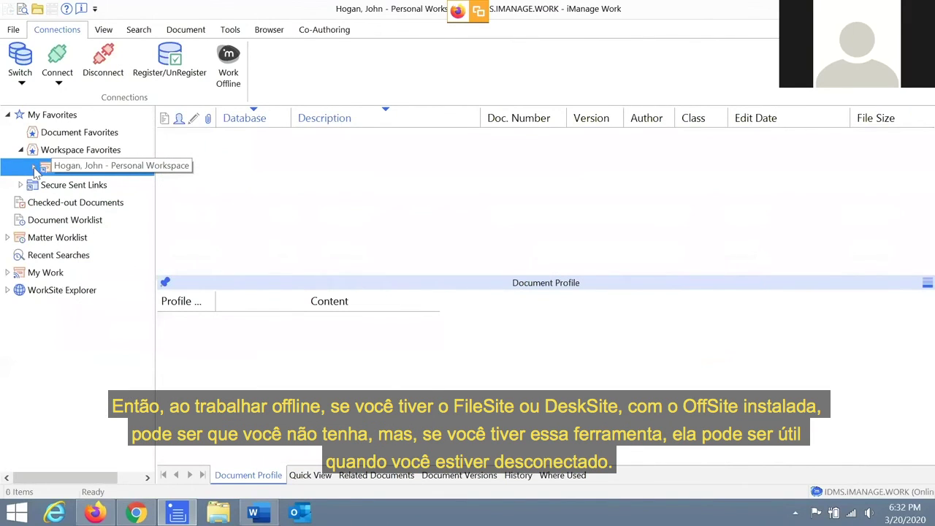